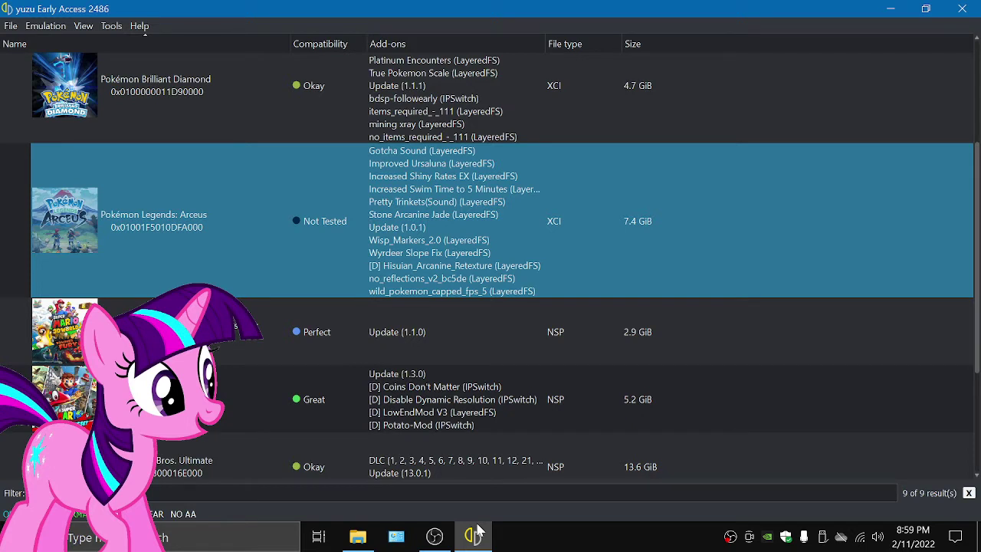
# Step: Open the properties of Pokémon Legends: Arceus and review its add-ons and general settings
pyautogui.rightClick(504, 224)
pyautogui.click(549, 414)
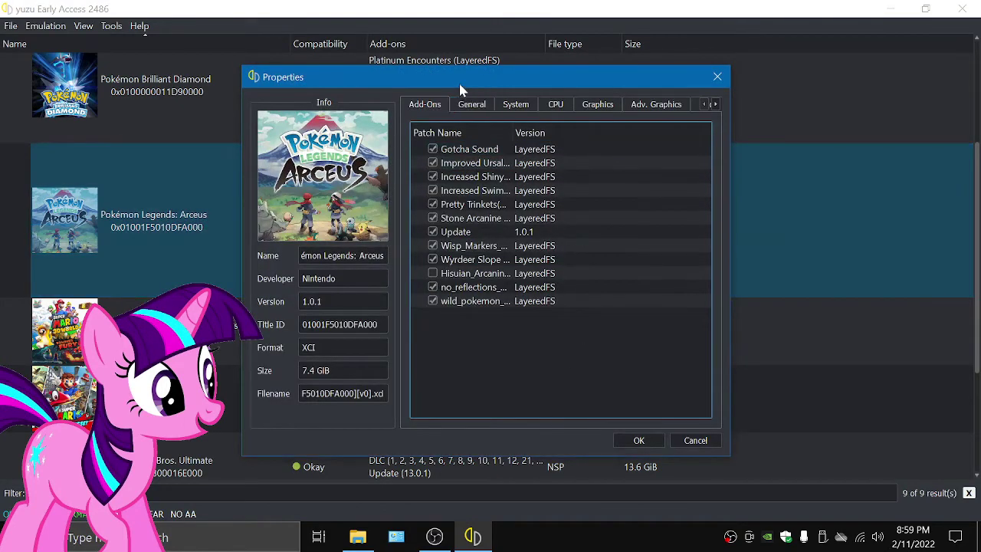
pyautogui.moveTo(453, 85); pyautogui.dragTo(615, 47)
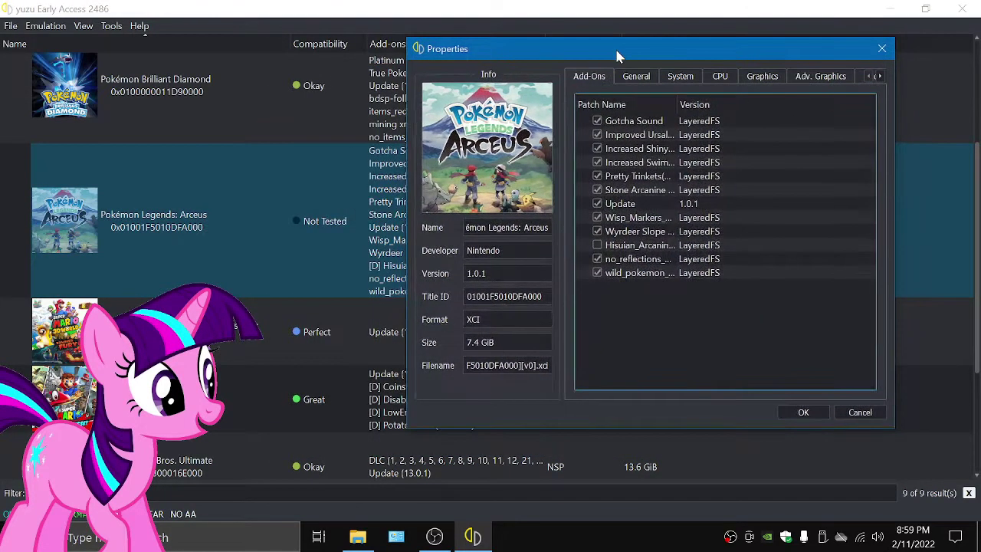
pyautogui.click(628, 78)
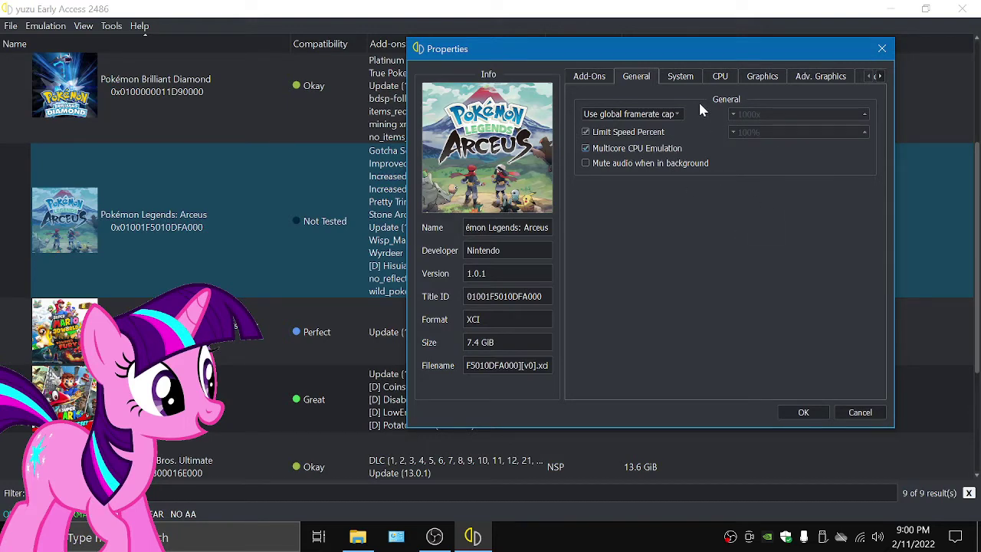
# Step: Switch to OBS, swap the on-screen avatar source to imagination.png, and return to yuzu
pyautogui.click(435, 536)
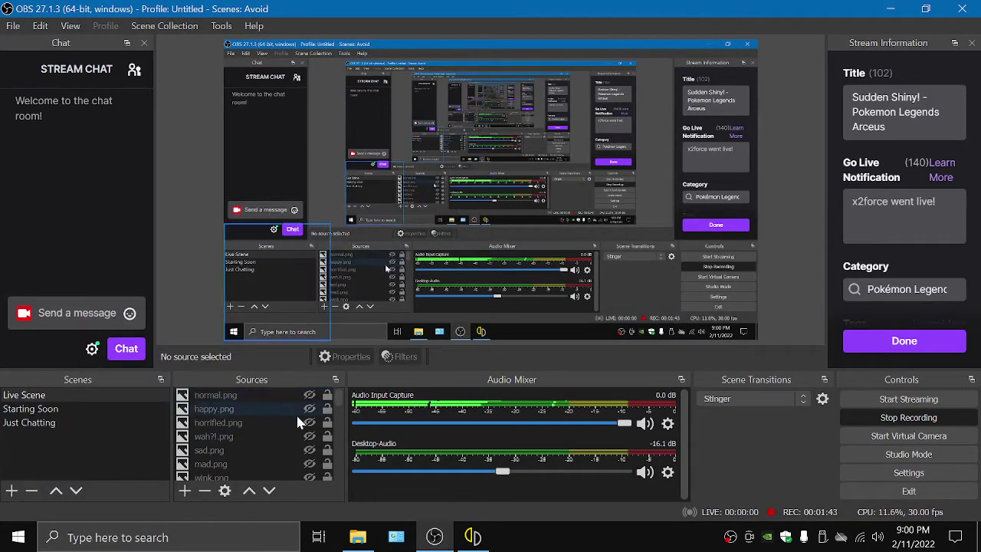
pyautogui.scroll(-3, 299, 448)
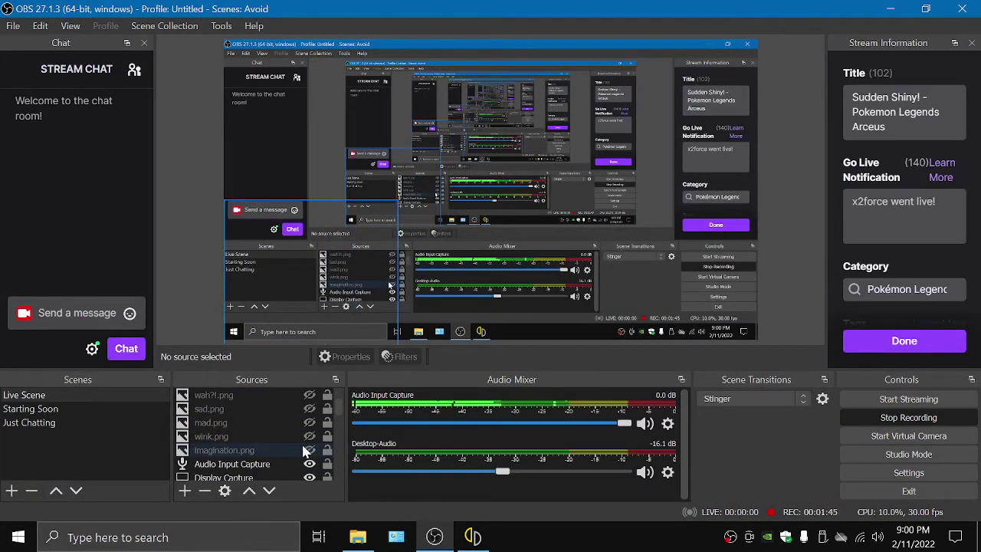
pyautogui.click(309, 462)
pyautogui.click(473, 537)
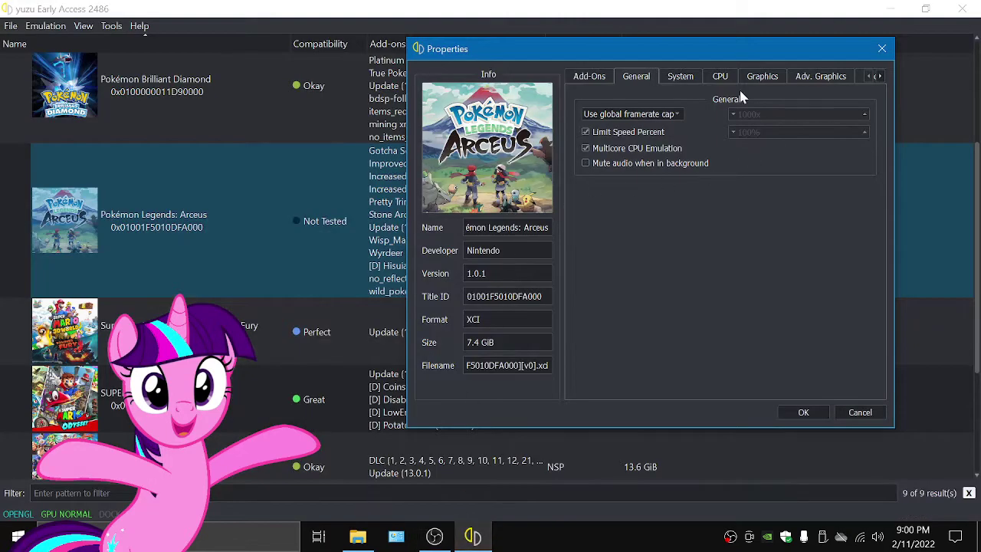
# Step: Review the game's system settings and the available CPU accuracy options without changing them
pyautogui.click(705, 77)
pyautogui.click(680, 76)
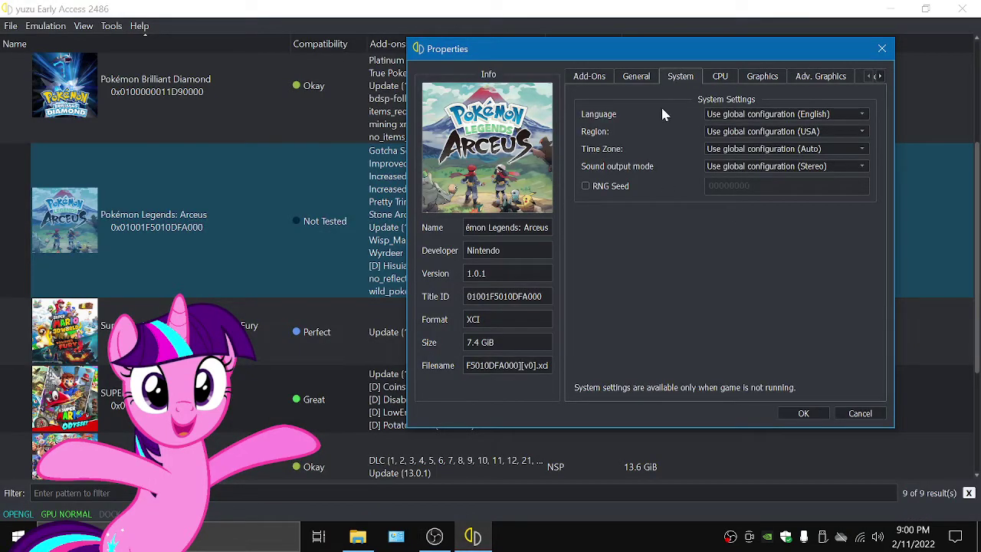
pyautogui.click(707, 81)
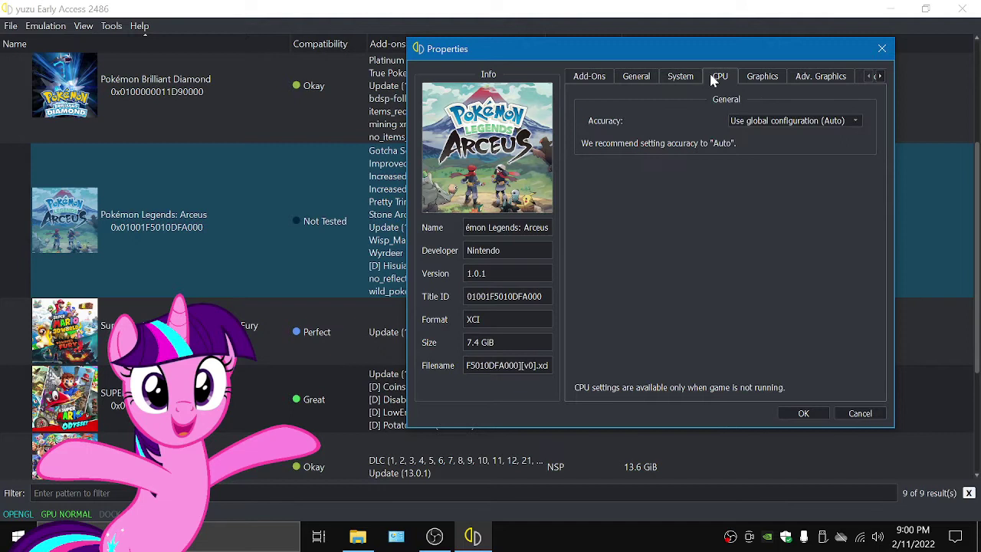
pyautogui.click(764, 122)
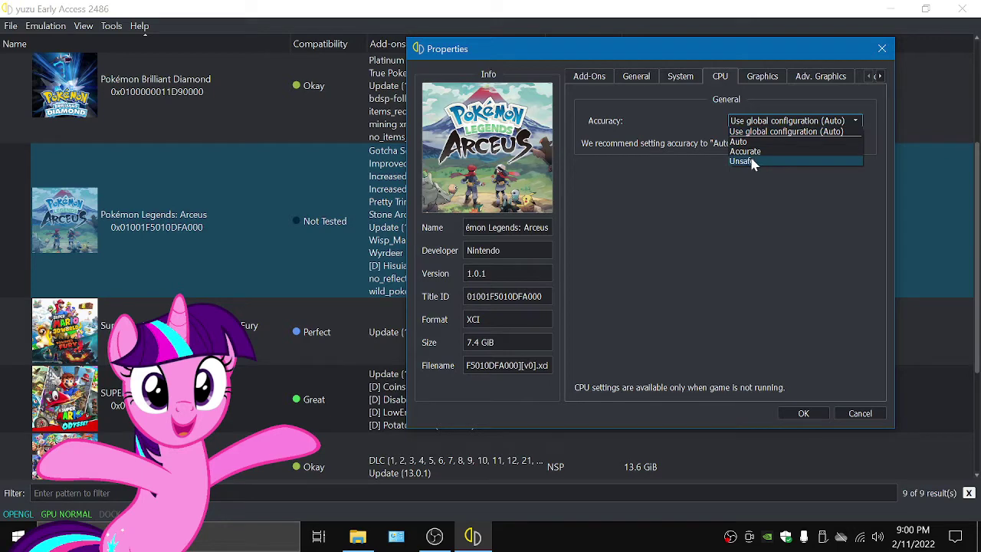
pyautogui.click(703, 193)
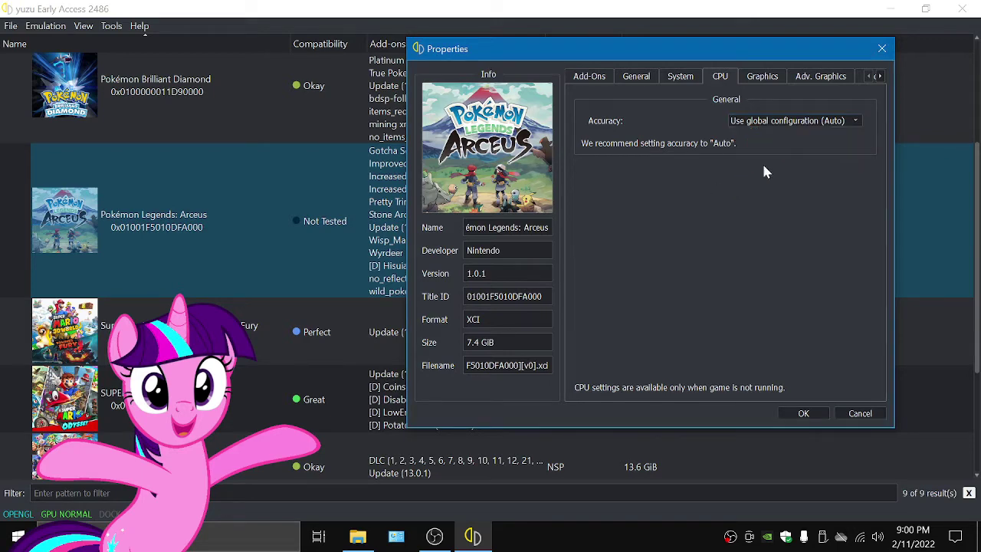
# Step: Review the game's graphics settings and the available API options, keeping Vulkan selected
pyautogui.click(770, 83)
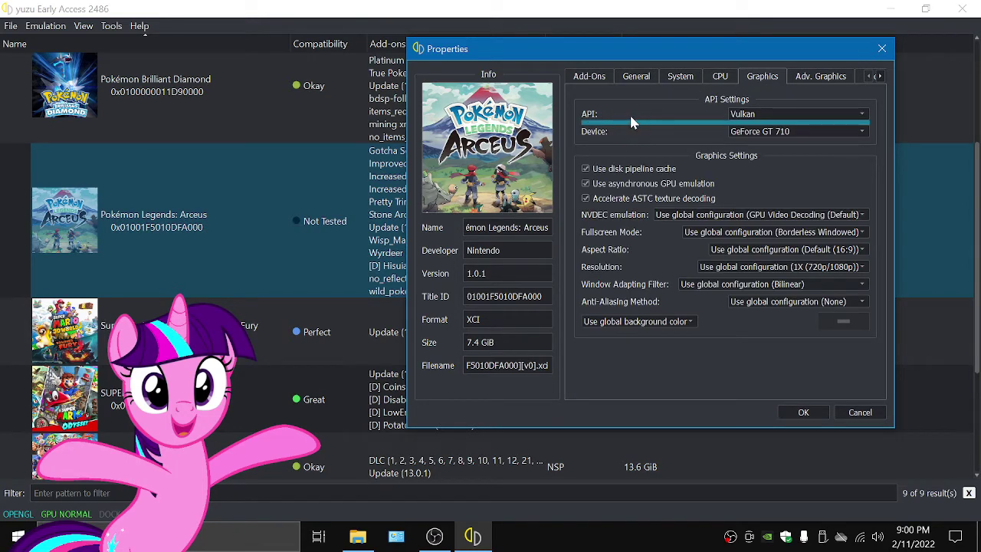
pyautogui.click(767, 115)
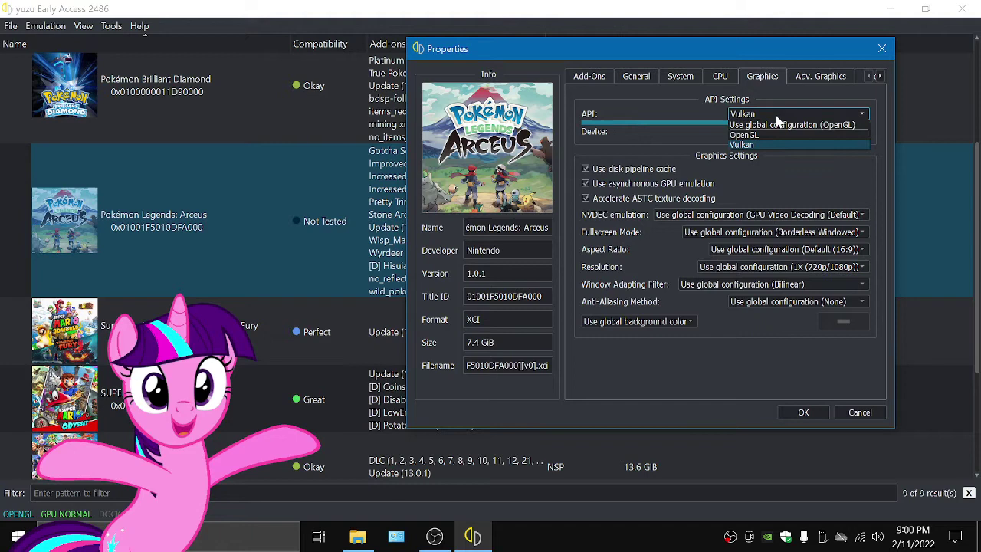
pyautogui.click(777, 115)
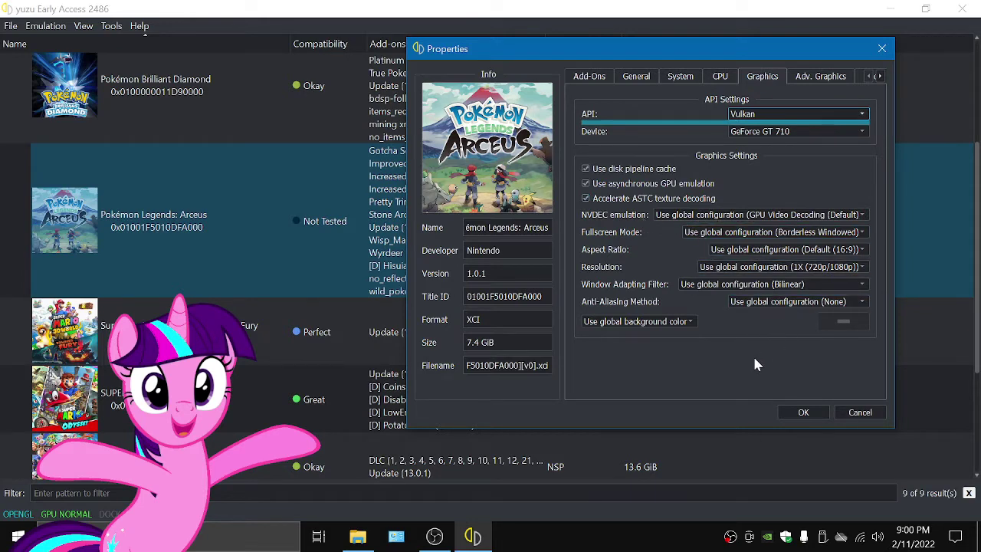
# Step: Examine the game's advanced graphics settings, compare them with the graphics settings, and check the audio settings
pyautogui.click(814, 81)
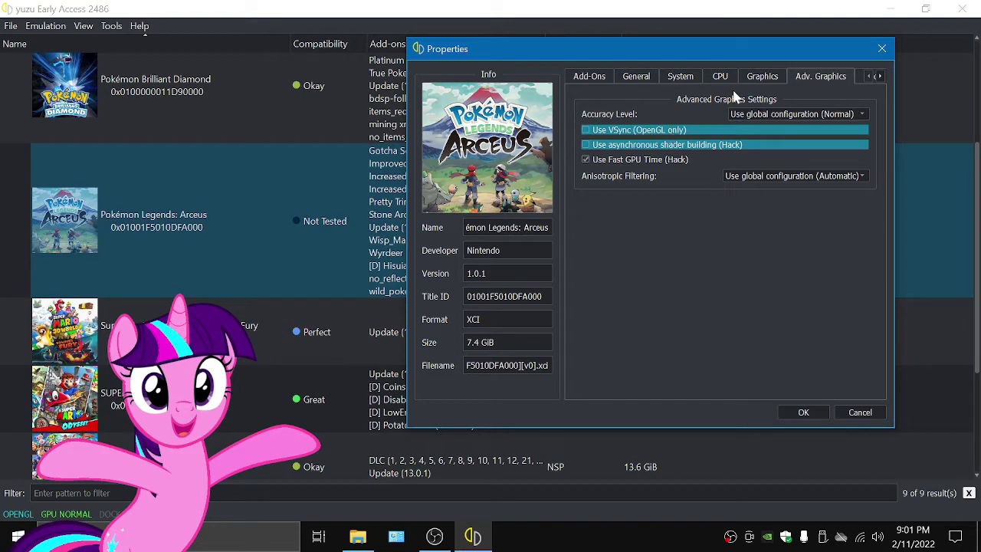
pyautogui.click(759, 81)
pyautogui.click(812, 84)
pyautogui.click(882, 77)
pyautogui.click(846, 76)
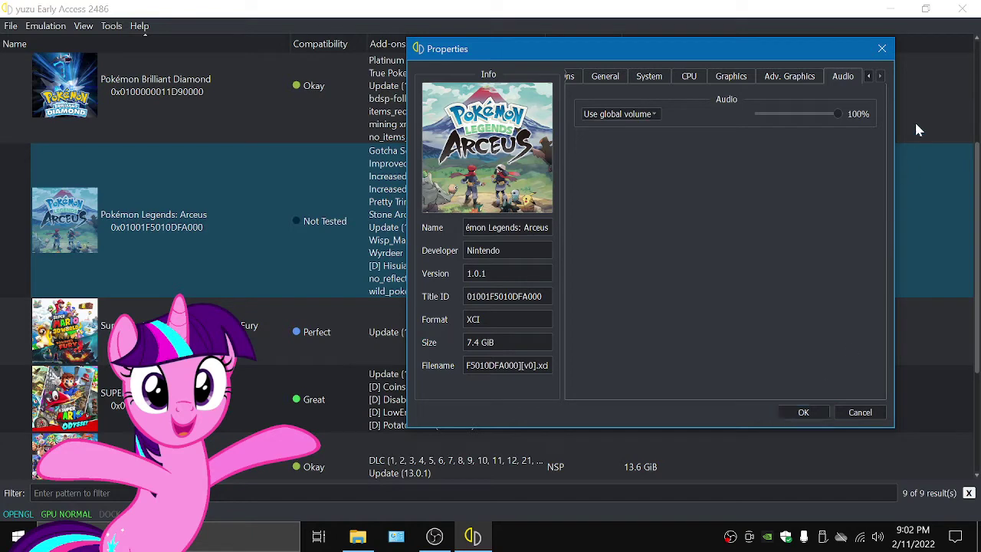
# Step: Close the game's properties and launch Pokémon Legends: Arceus
pyautogui.click(882, 49)
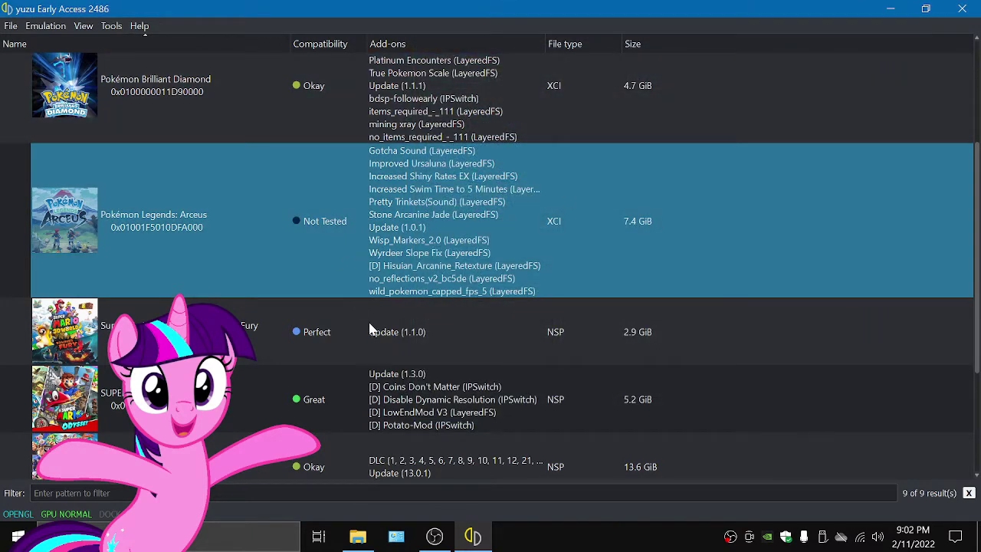
pyautogui.press('Return')
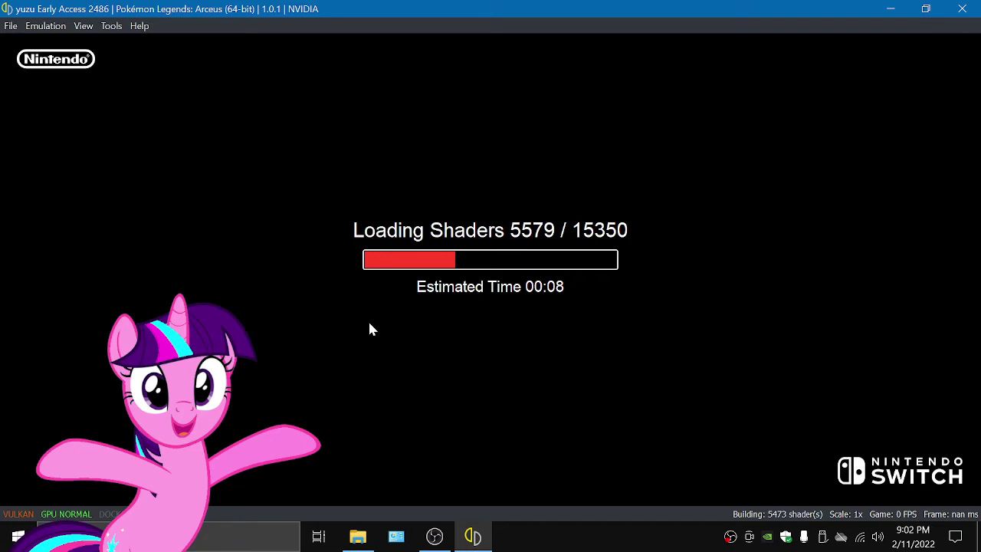
# Step: Switch to OBS, change the on-screen avatar source to normal.png, and return to the running game
pyautogui.hotkey('alt', 'Tab')
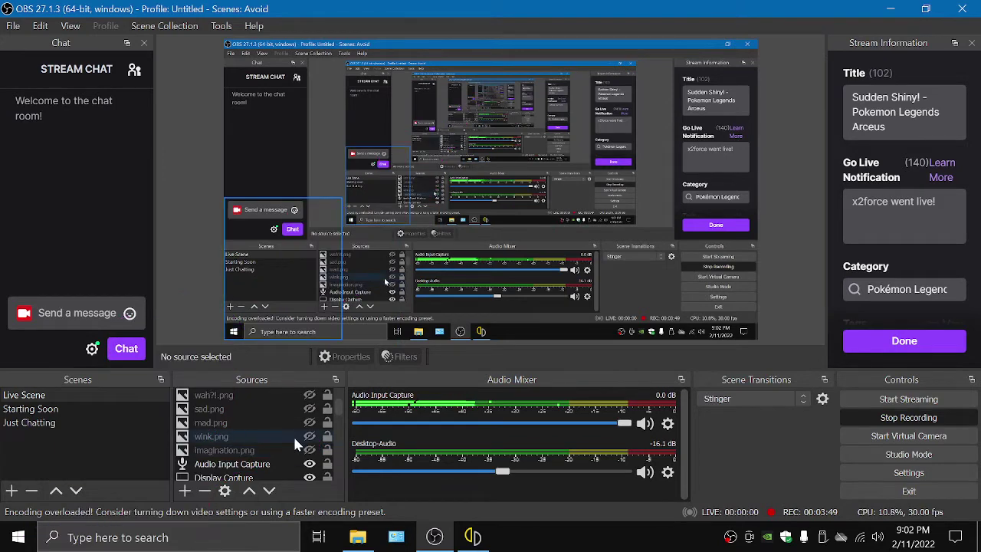
pyautogui.scroll(2, 272, 425)
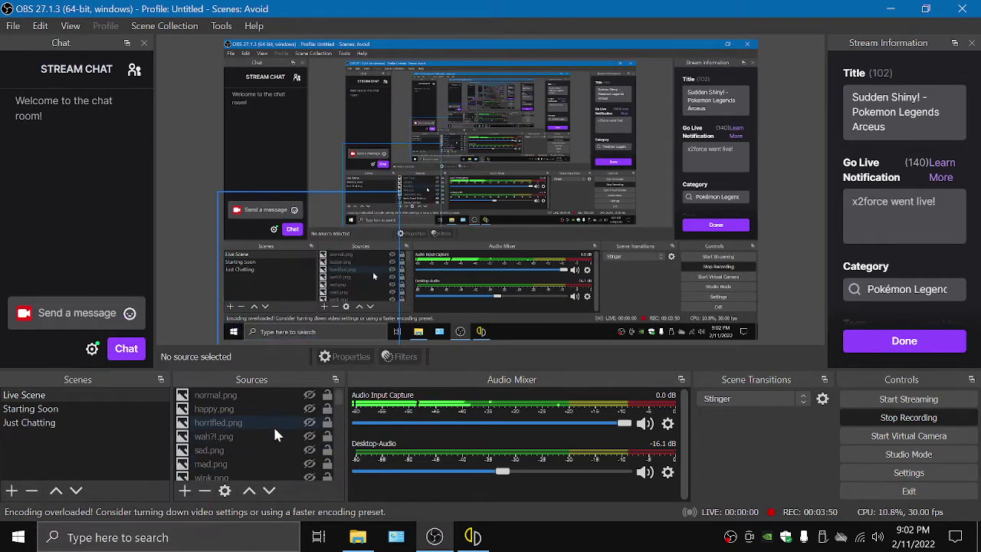
pyautogui.click(310, 394)
pyautogui.click(469, 534)
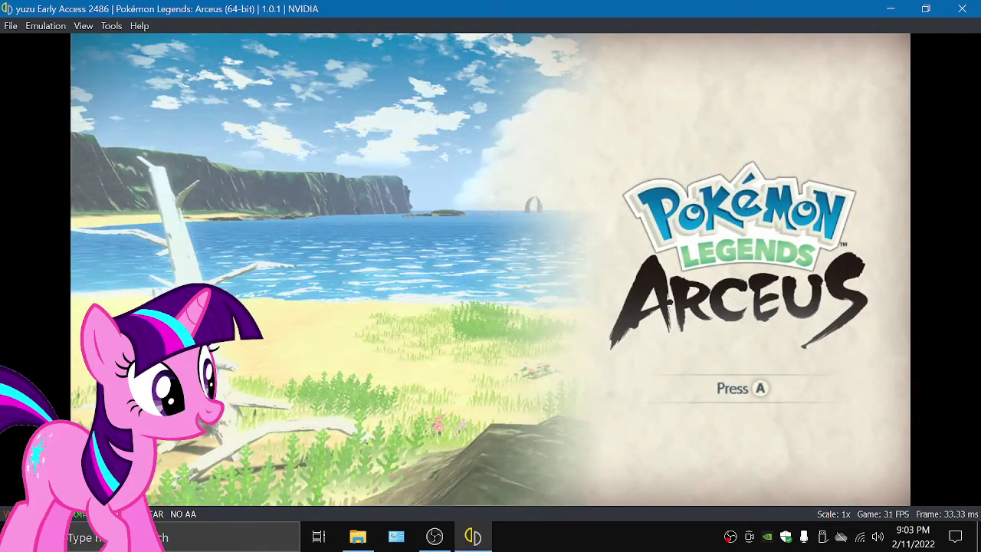
# Step: Enter the game from its title screen and move the character through the field
pyautogui.press('c')
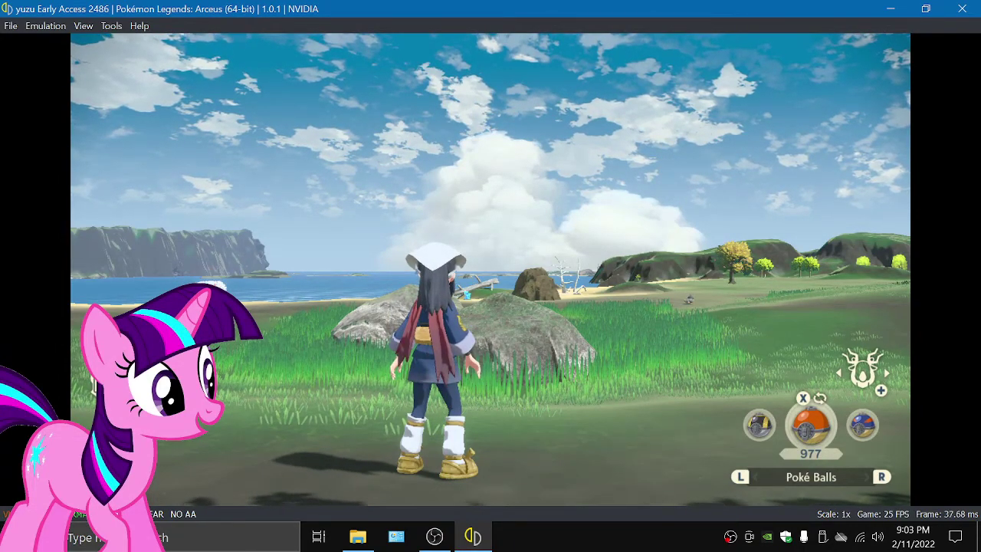
pyautogui.press('d')
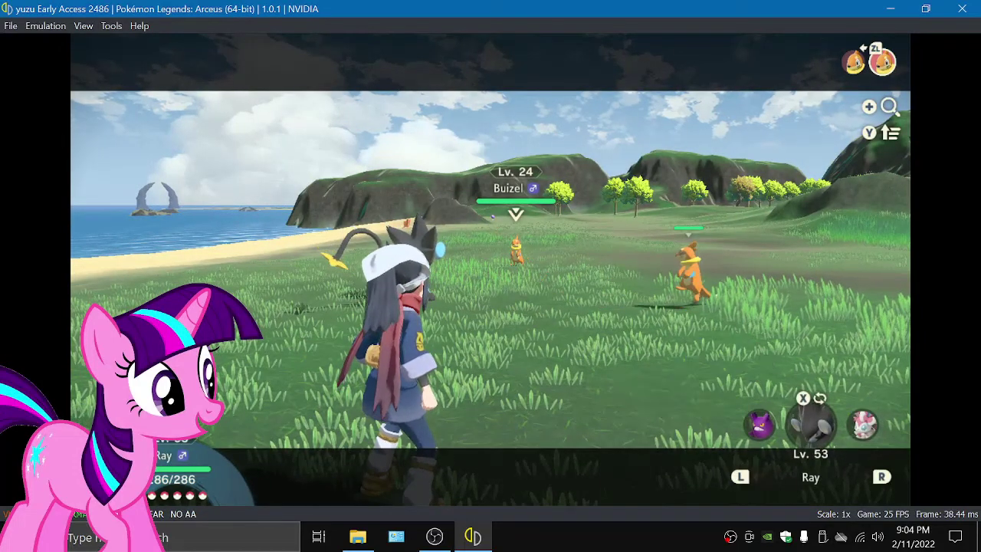
# Step: Fight the two wild Buizel with the active level 53 Pokémon until the battle ends
pyautogui.press('c')
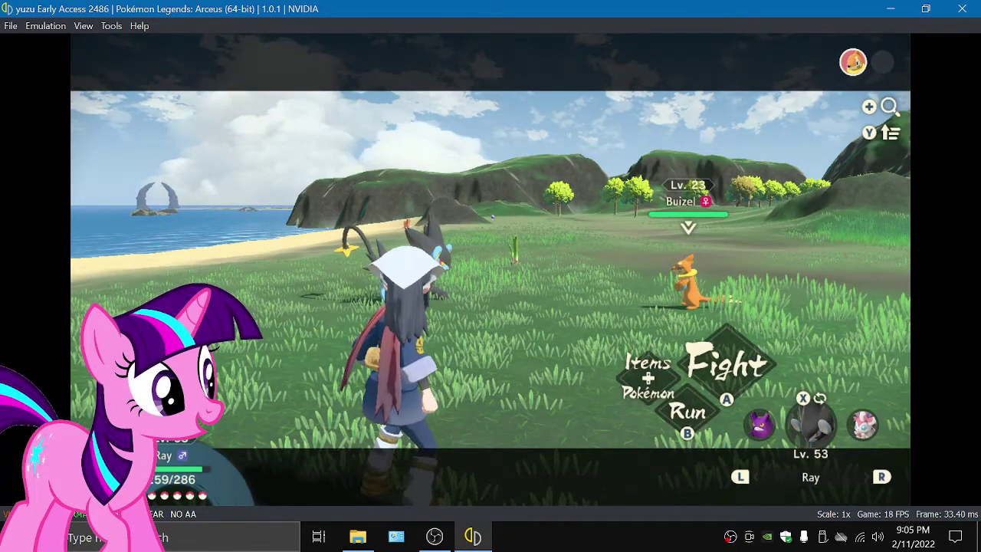
pyautogui.press('c')
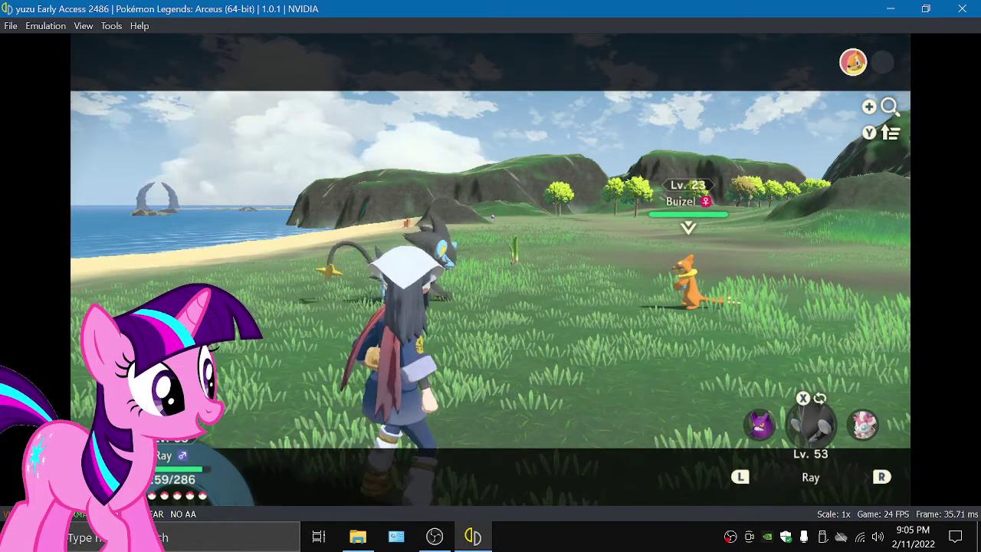
pyautogui.press('c')
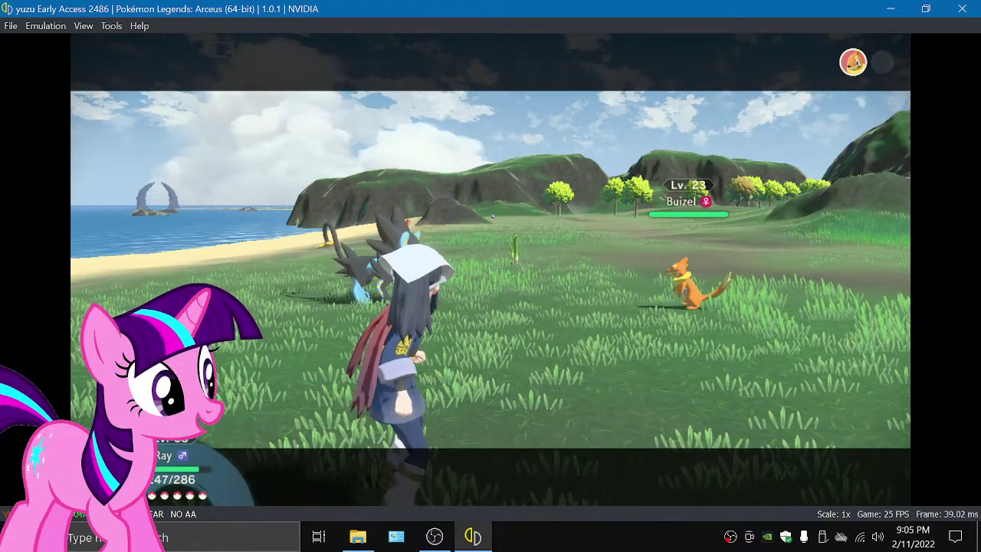
pyautogui.press('c')
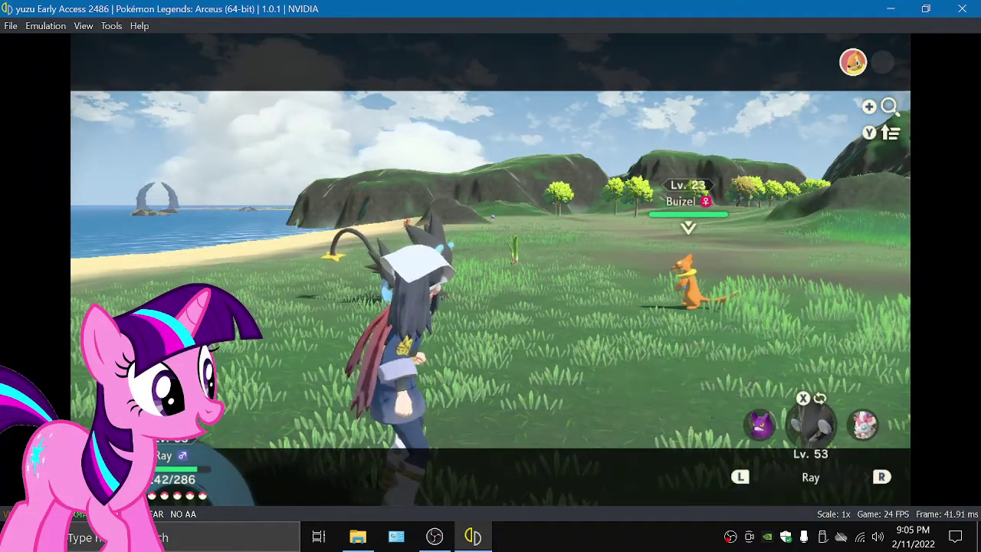
pyautogui.press('c')
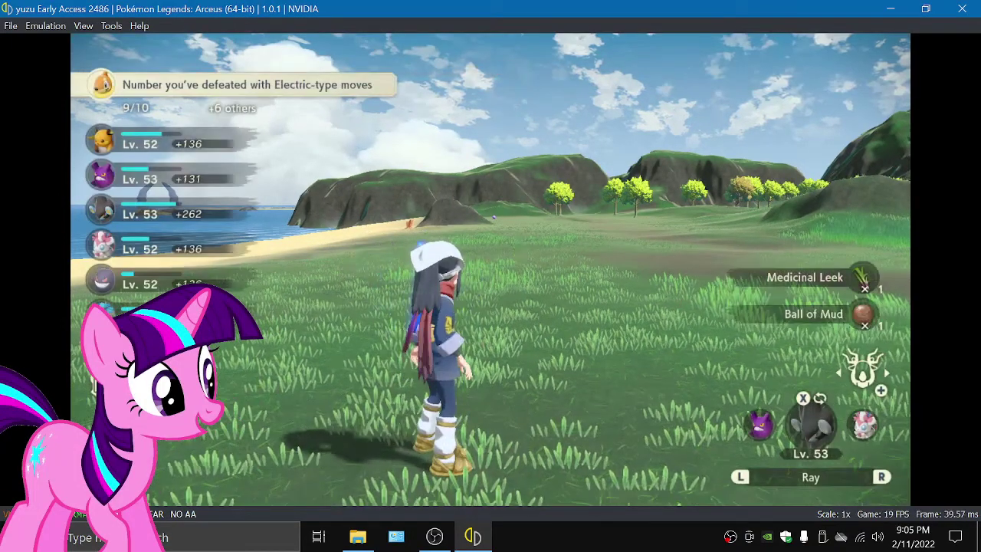
# Step: Rotate the camera around the character and run around the grass field to check the game's performance
pyautogui.press('l')
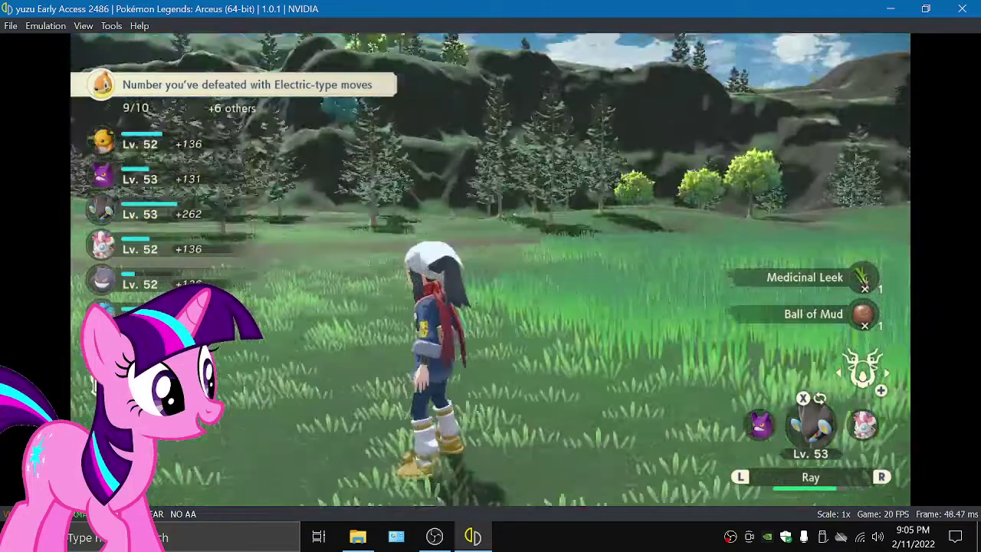
pyautogui.press('l')
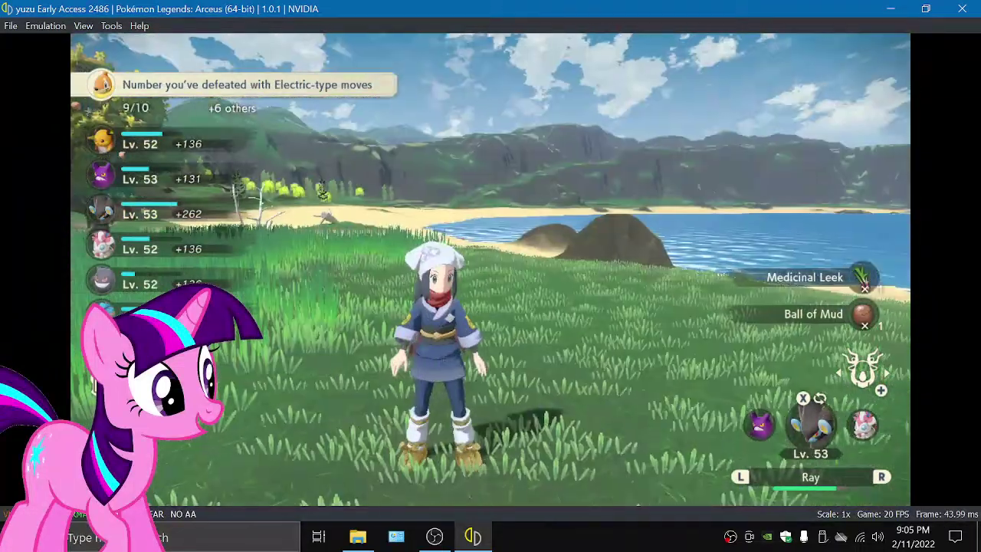
pyautogui.press('w')
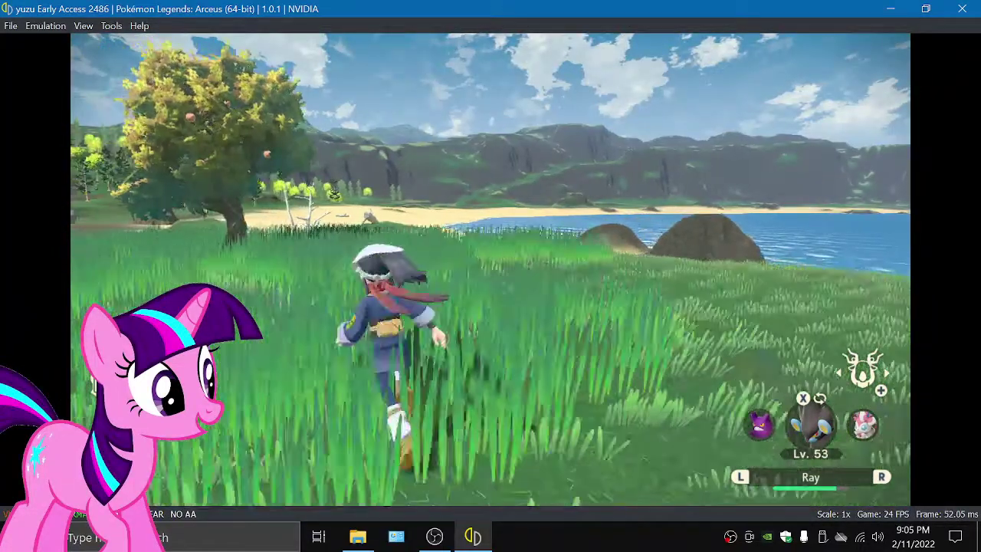
pyautogui.press('d')
pyautogui.press('s')
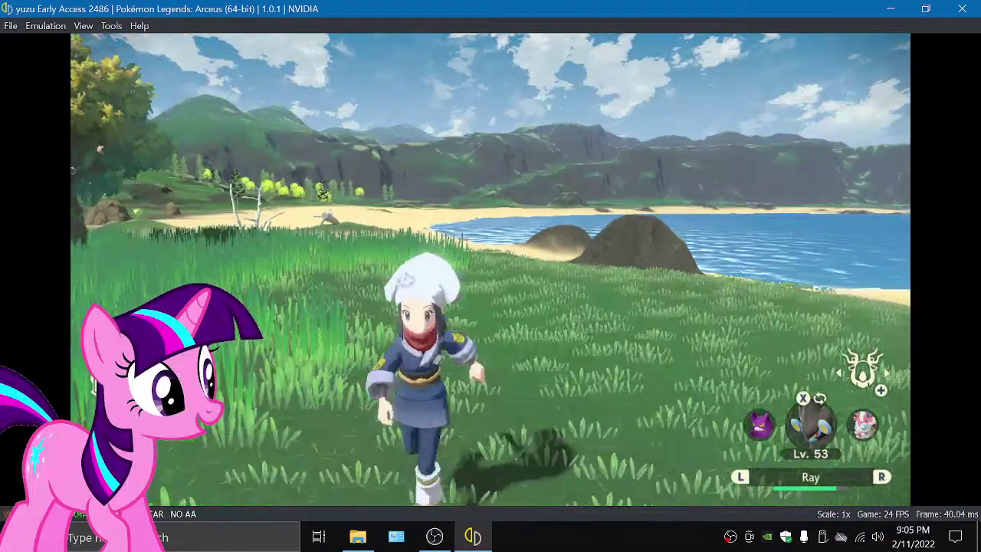
pyautogui.press('a')
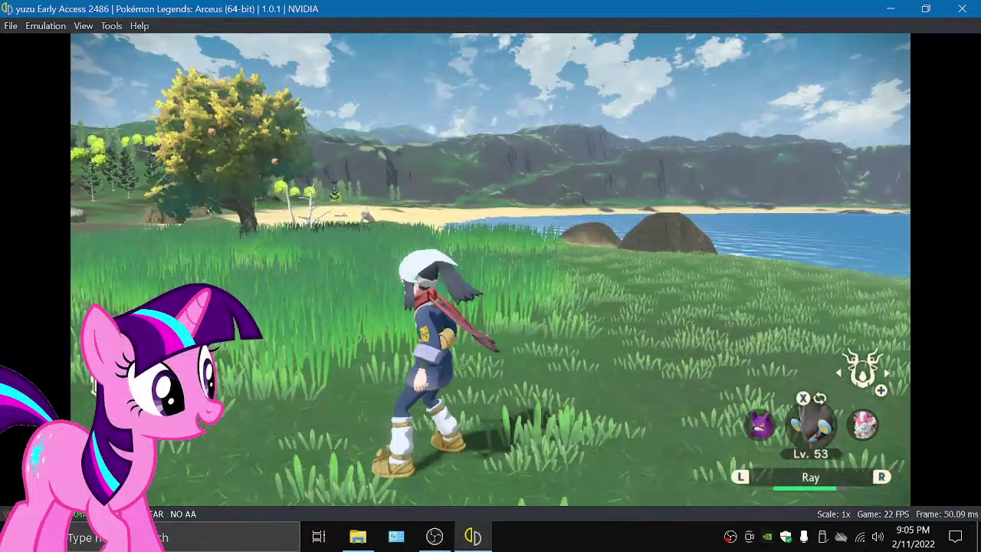
pyautogui.press('s')
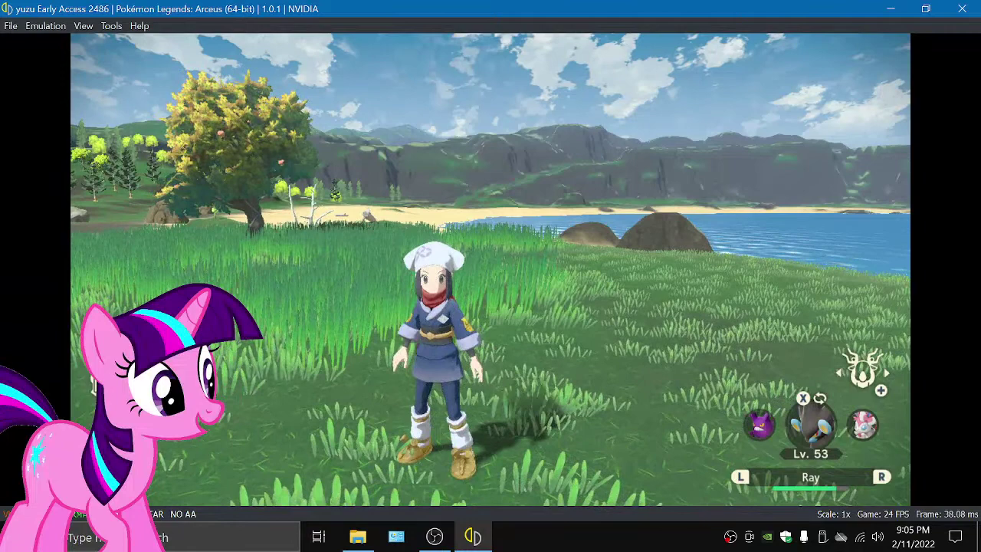